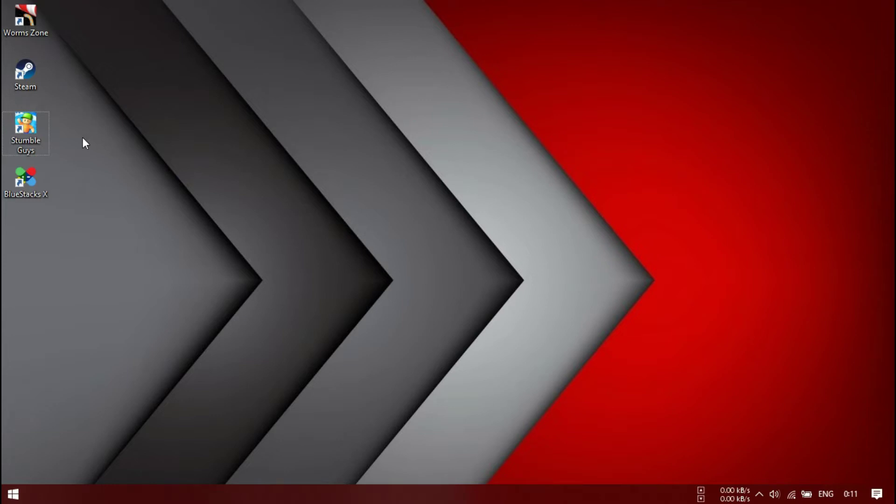
Launch Stumble Guys from its desktop shortcut
{"action": "double_click", "coordinate": [26, 127]}
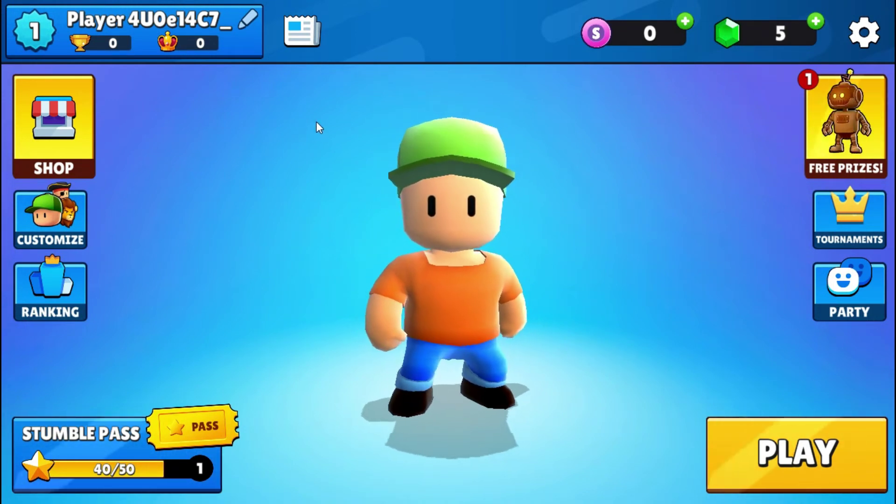
Quit Stumble Guys from the lobby by confirming Exit in the 'Exit Stumble Guys?' prompt
{"action": "key", "text": "Escape"}
{"action": "left_click", "coordinate": [493, 331]}
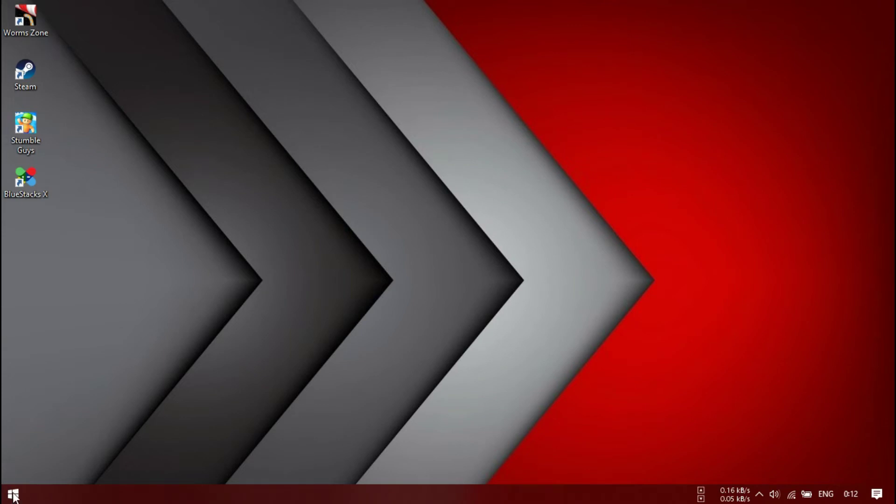
Open File Explorer and go to the Pictures > Screenshots folder
{"action": "left_click", "coordinate": [13, 495]}
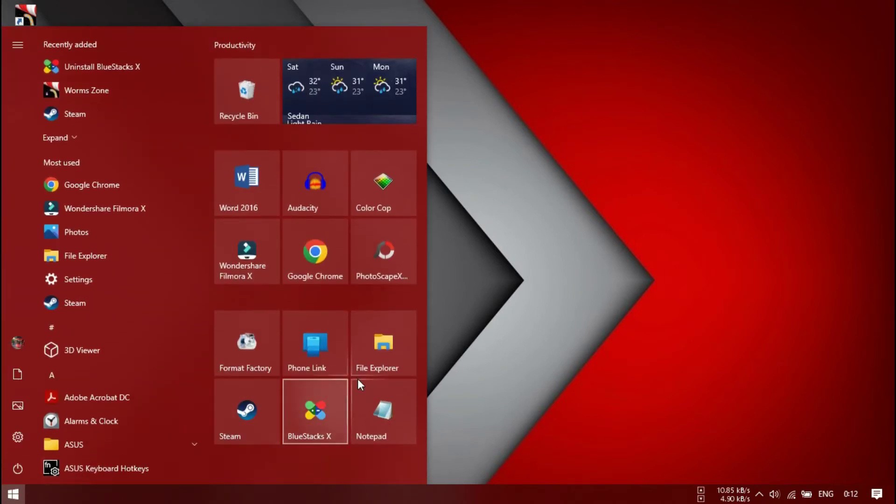
{"action": "left_click", "coordinate": [376, 356]}
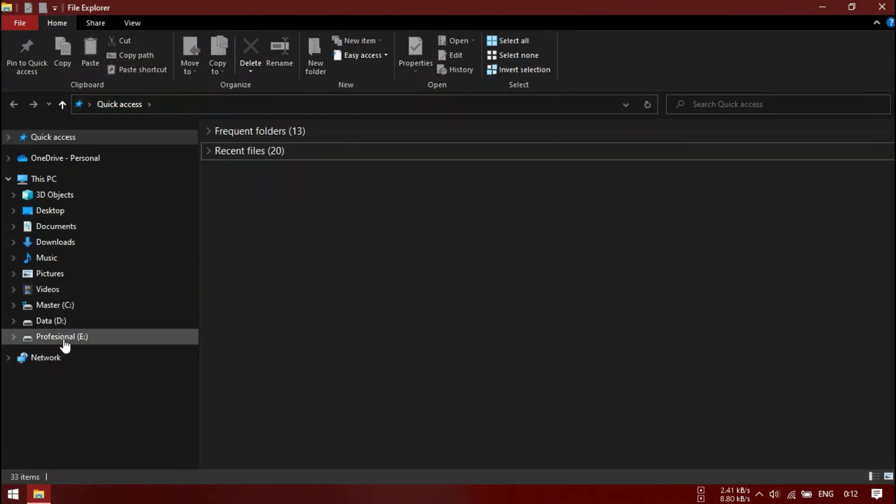
{"action": "left_click", "coordinate": [55, 275]}
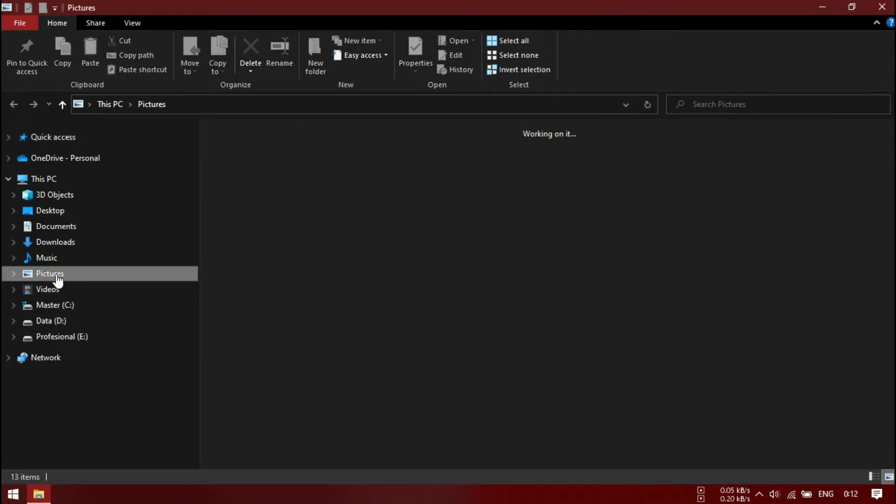
{"action": "double_click", "coordinate": [533, 173]}
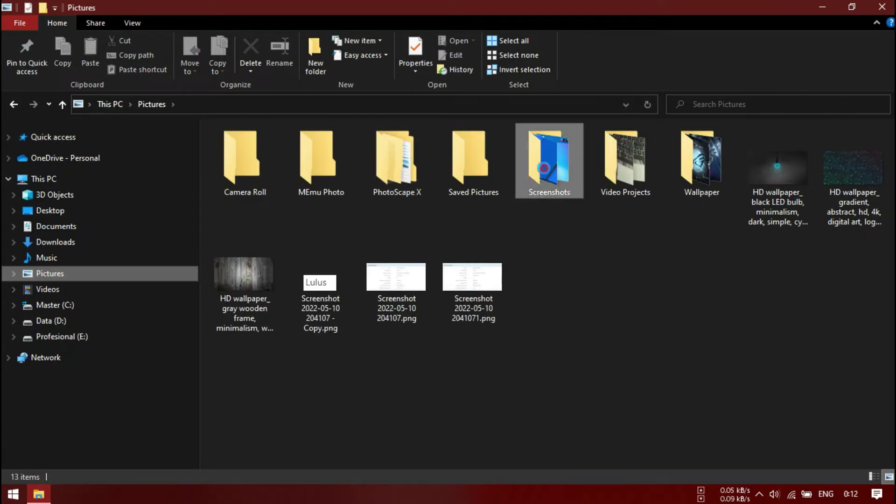
{"action": "scroll", "coordinate": [507, 281], "scroll_direction": "down", "scroll_amount": 5}
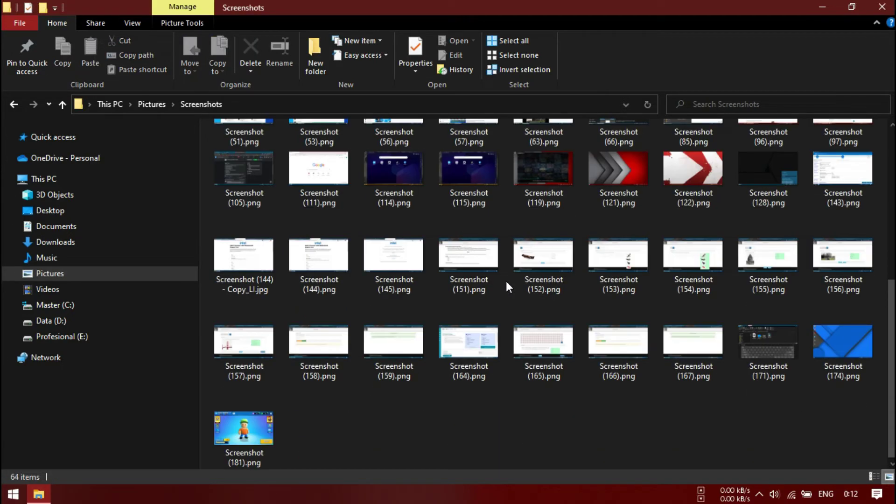
View Screenshot (181) in Photos, close it, and minimize File Explorer
{"action": "left_click", "coordinate": [255, 429]}
{"action": "double_click", "coordinate": [255, 429]}
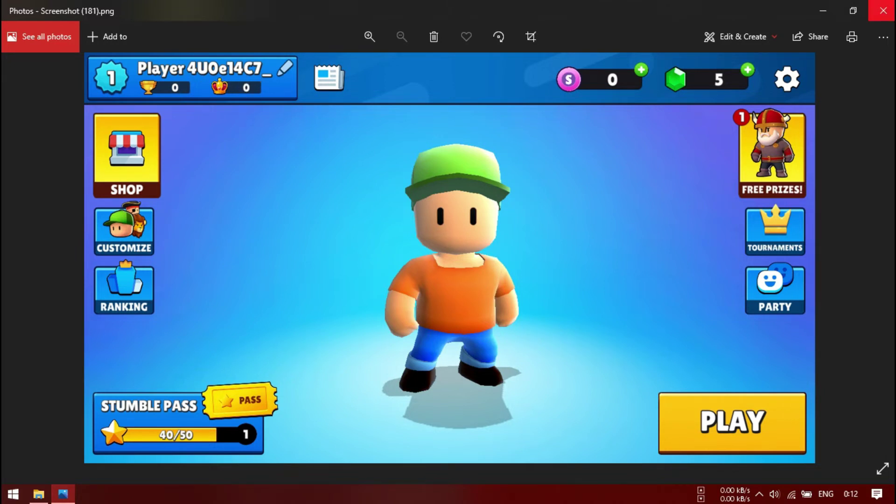
{"action": "left_click", "coordinate": [883, 10]}
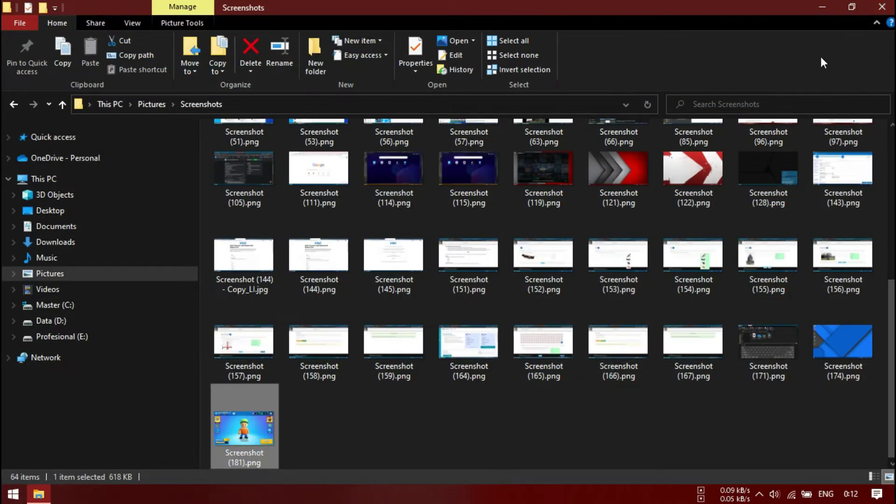
{"action": "left_click", "coordinate": [823, 11]}
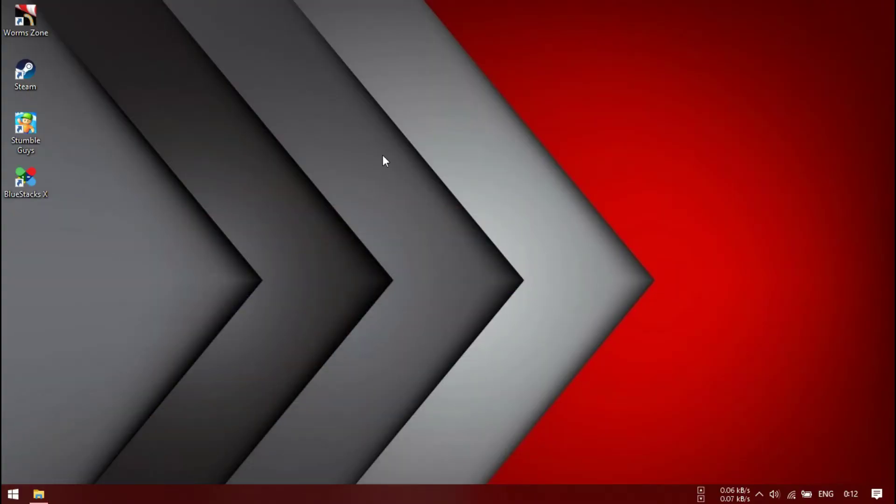
Open Steam and log out of the current account, confirming with LOGOUT
{"action": "double_click", "coordinate": [33, 78]}
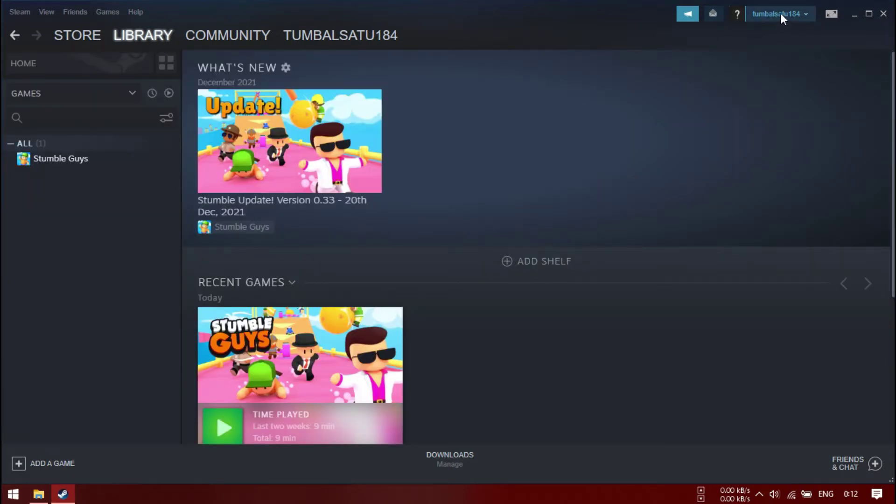
{"action": "left_click", "coordinate": [781, 14]}
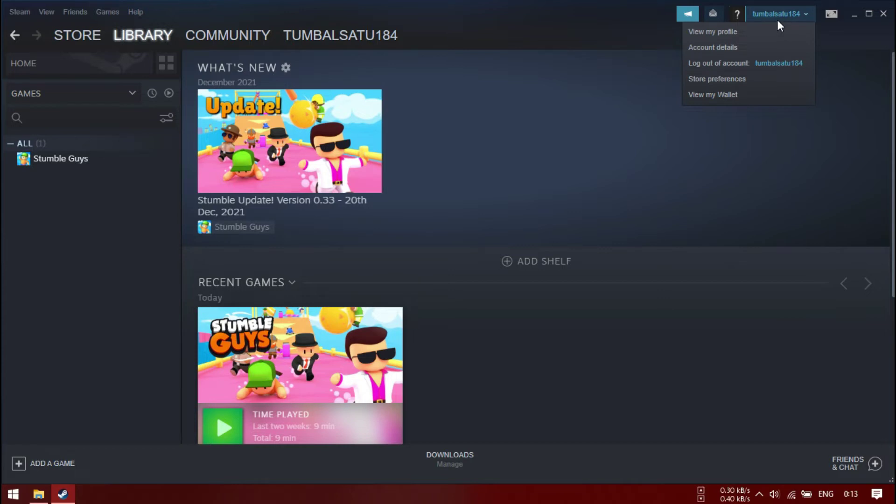
{"action": "left_click", "coordinate": [721, 63]}
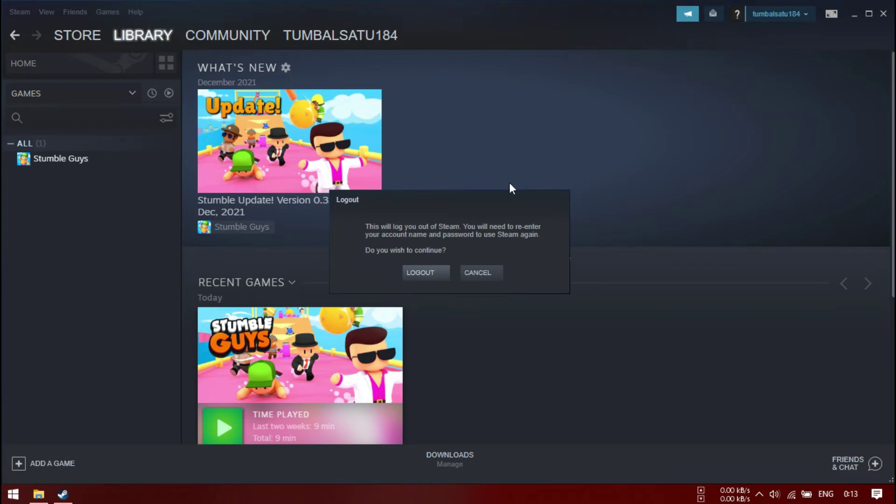
{"action": "left_click", "coordinate": [422, 274]}
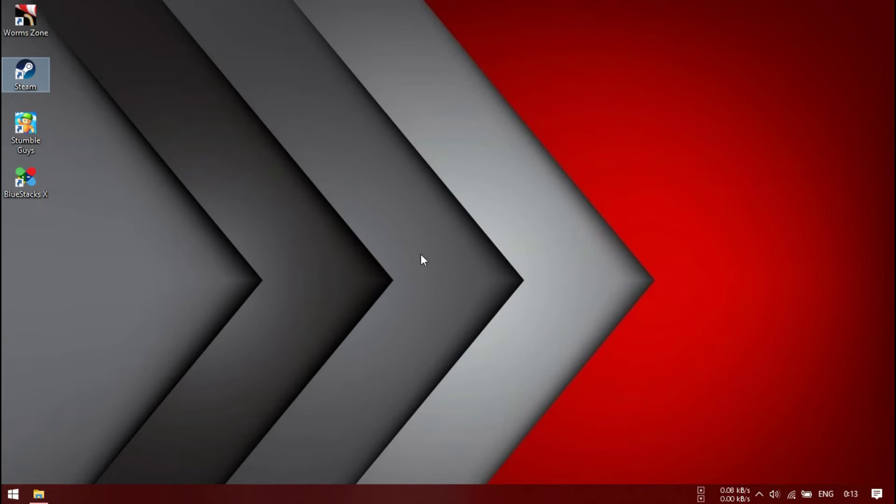
Relaunch Steam and replace the Account name with the second account's name
{"action": "left_click", "coordinate": [280, 156]}
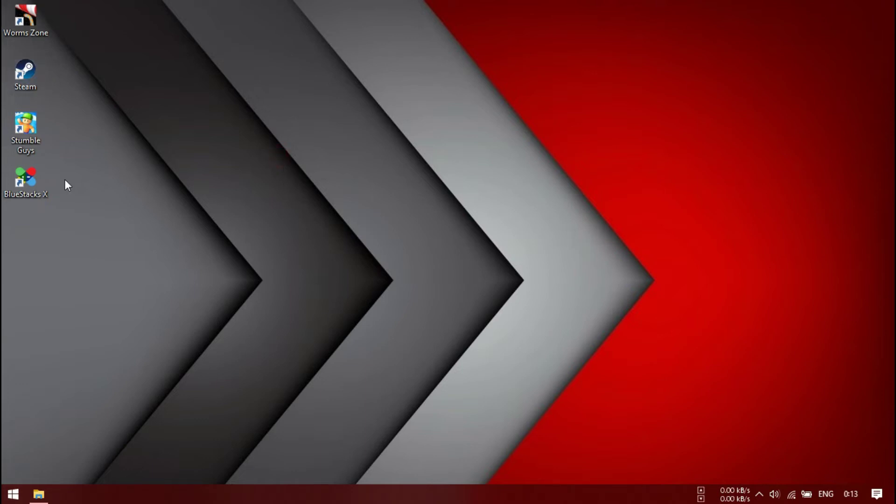
{"action": "double_click", "coordinate": [21, 79]}
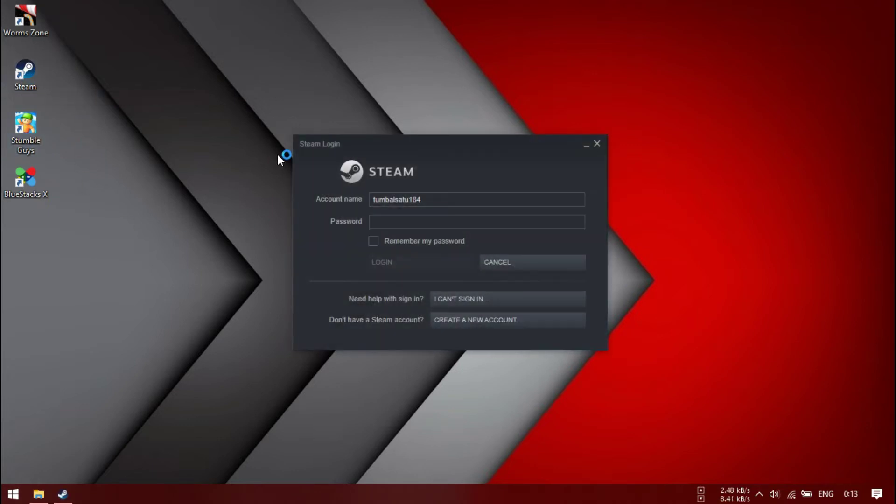
{"action": "left_click", "coordinate": [442, 201]}
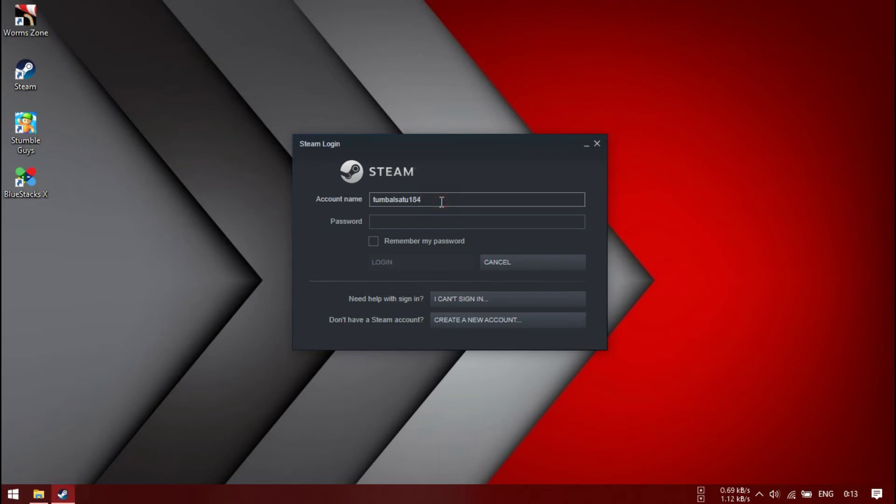
{"action": "key", "text": "BackSpace"}
{"action": "key", "text": "BackSpace"}
{"action": "key", "text": "BackSpace"}
{"action": "key", "text": "BackSpace"}
{"action": "key", "text": "BackSpace"}
{"action": "key", "text": "BackSpace"}
{"action": "key", "text": "BackSpace"}
{"action": "key", "text": "BackSpace"}
{"action": "key", "text": "BackSpace"}
{"action": "key", "text": "BackSpace"}
{"action": "key", "text": "BackSpace"}
{"action": "key", "text": "BackSpace"}
{"action": "key", "text": "BackSpace"}
{"action": "type", "text": "syam69"}
{"action": "type", "text": "16"}
Enter the account password, log in, and continue to Steam Guard code entry
{"action": "left_click", "coordinate": [390, 224]}
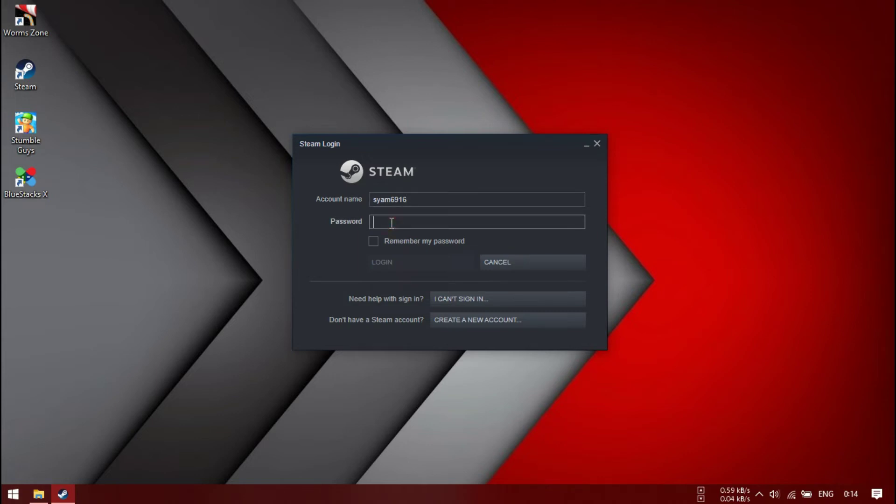
{"action": "type", "text": "s*******"}
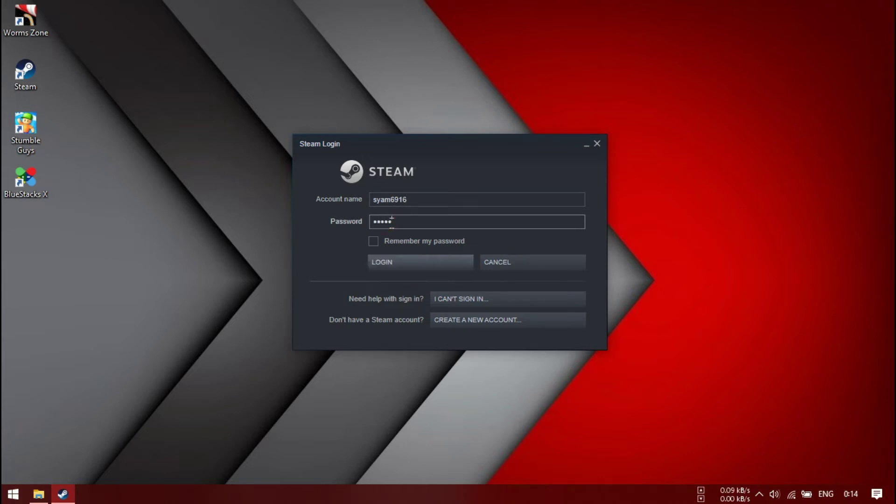
{"action": "type", "text": "*"}
{"action": "left_click", "coordinate": [398, 262]}
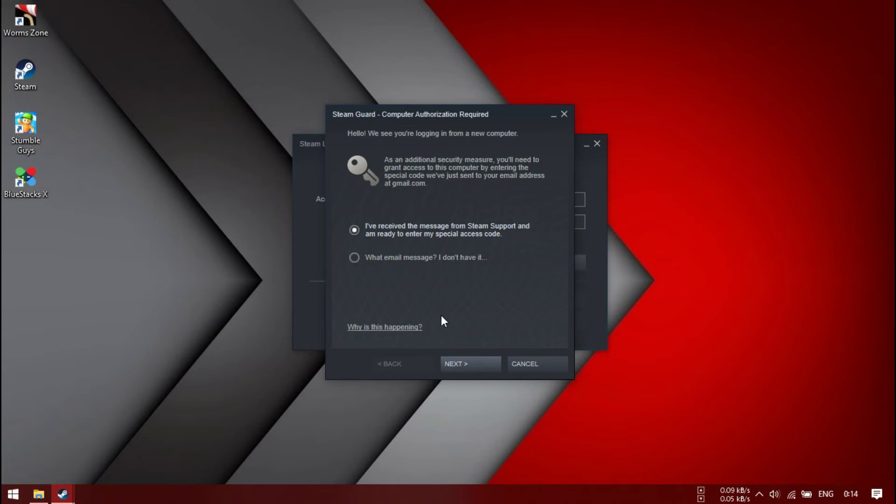
{"action": "left_click", "coordinate": [462, 365]}
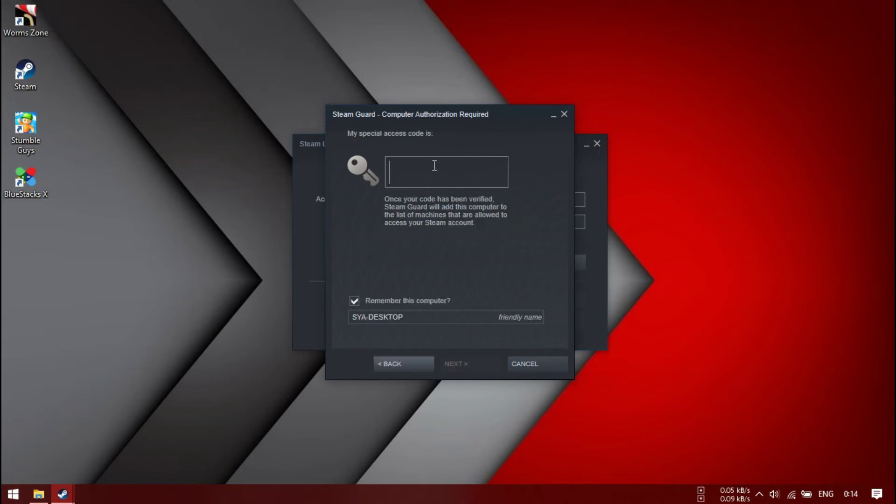
Open Google Chrome, close the calculator and Google Keep tabs, and switch to the other profile
{"action": "key", "text": "super"}
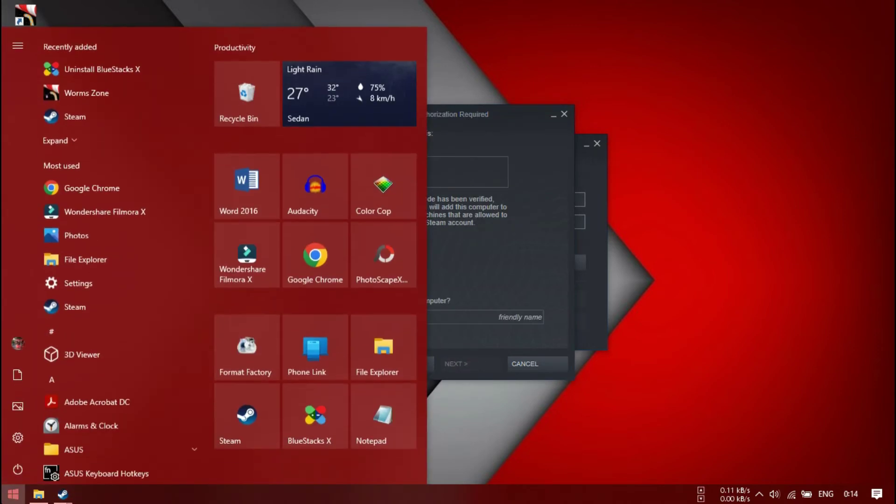
{"action": "left_click", "coordinate": [320, 257]}
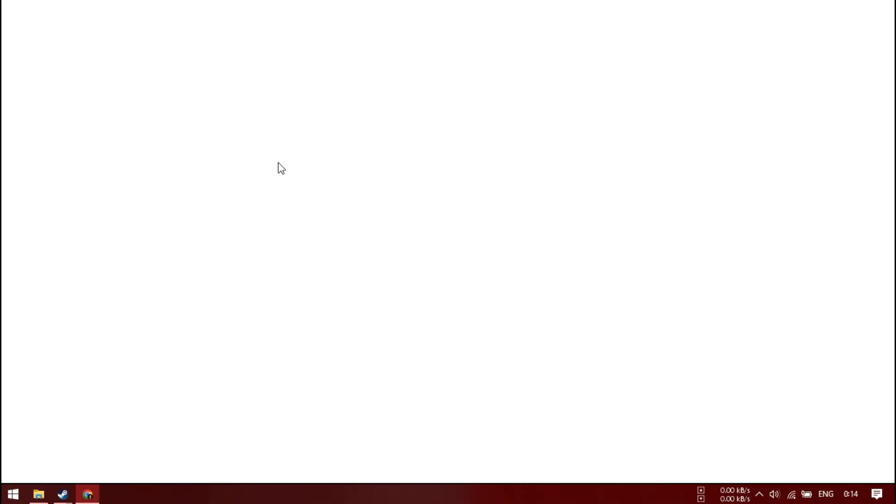
{"action": "left_click", "coordinate": [625, 11]}
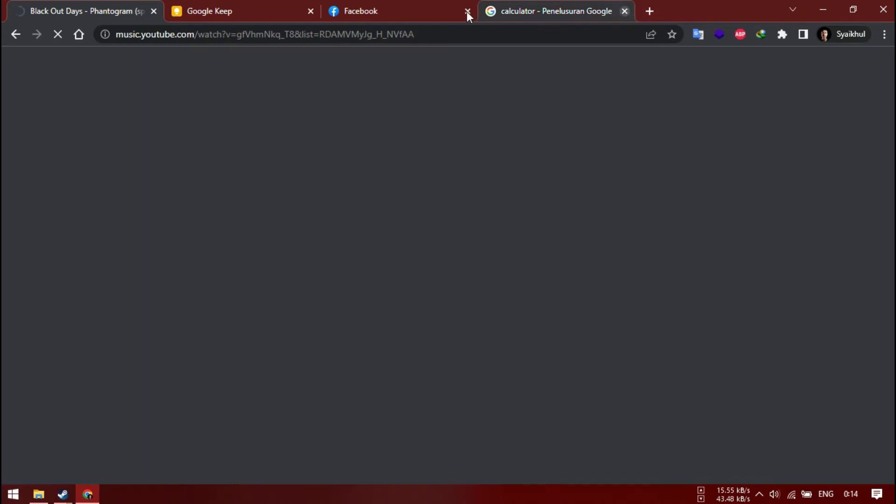
{"action": "left_click", "coordinate": [312, 11]}
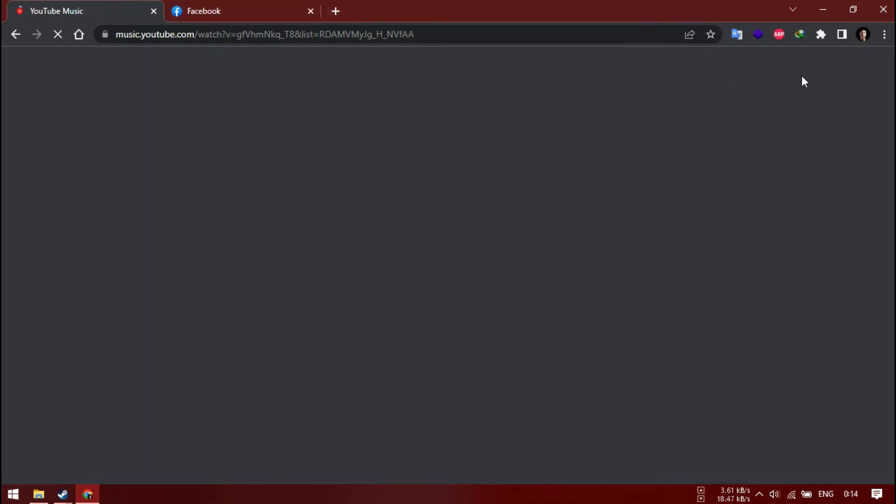
{"action": "left_click", "coordinate": [864, 35]}
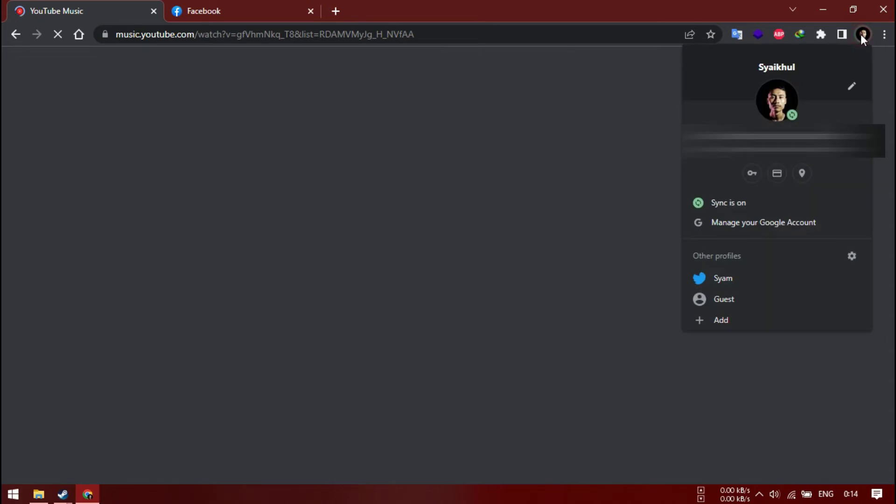
{"action": "left_click", "coordinate": [728, 275]}
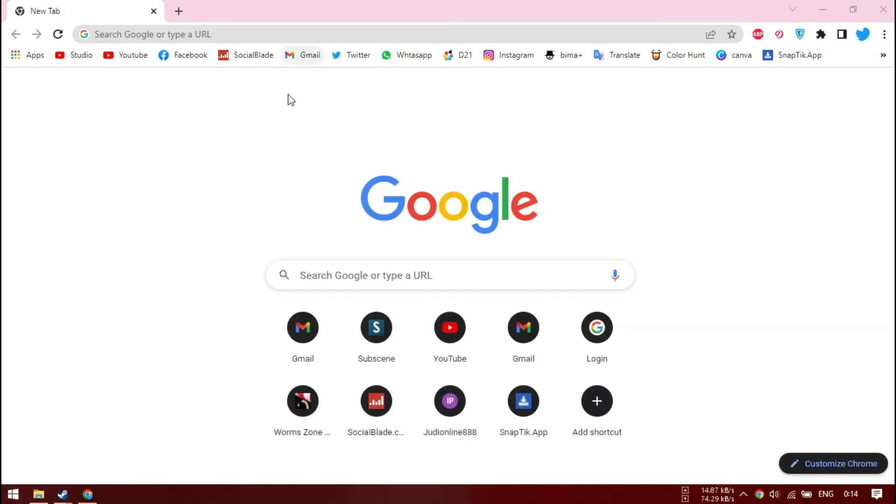
Go to gmail.com, open the Steam Support email, and select the Steam Guard code
{"action": "left_click", "coordinate": [271, 31]}
{"action": "type", "text": "gmail"}
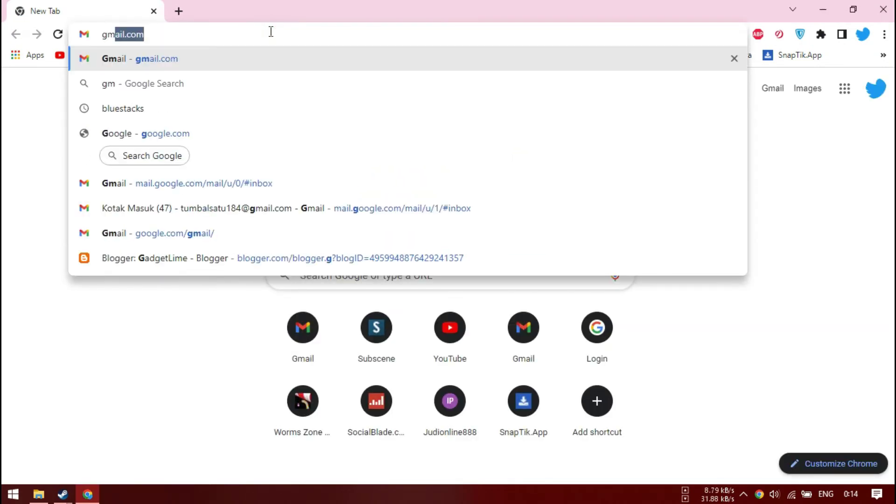
{"action": "type", "text": ".com"}
{"action": "key", "text": "Return"}
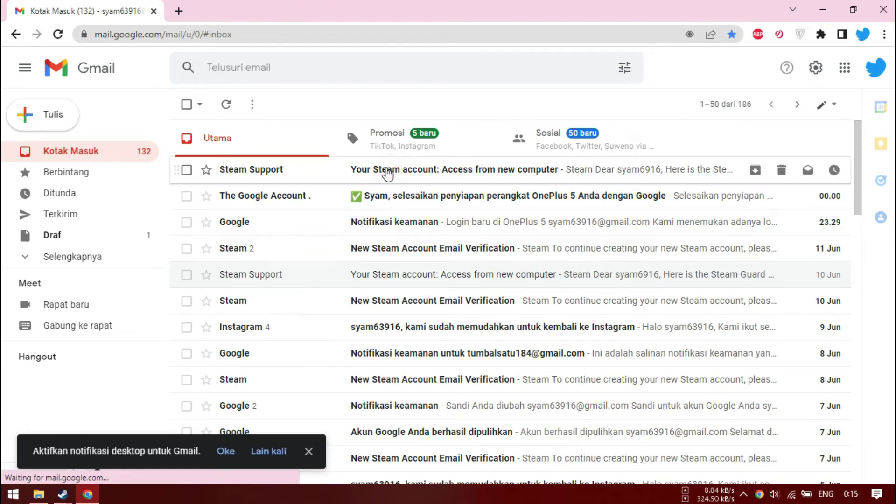
{"action": "left_click", "coordinate": [388, 173]}
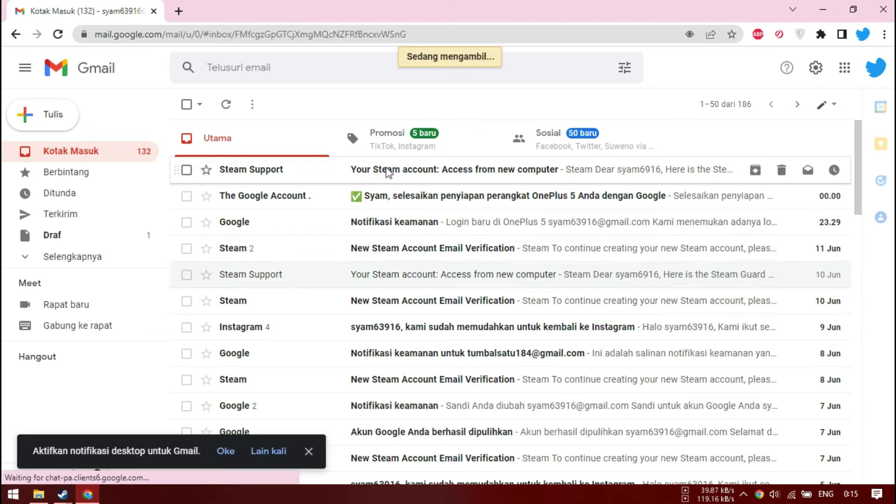
{"action": "scroll", "coordinate": [614, 330], "scroll_direction": "down", "scroll_amount": 4}
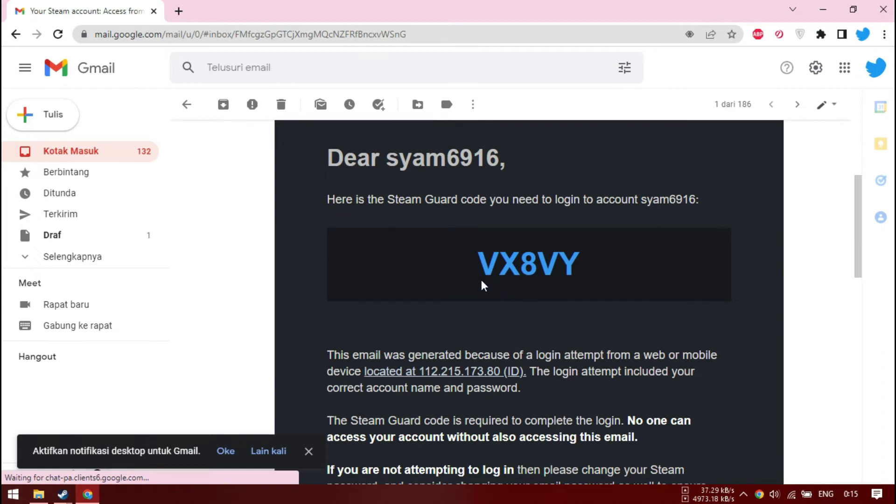
{"action": "left_click_drag", "start_coordinate": [474, 261], "coordinate": [583, 261]}
{"action": "key", "text": "ctrl+c"}
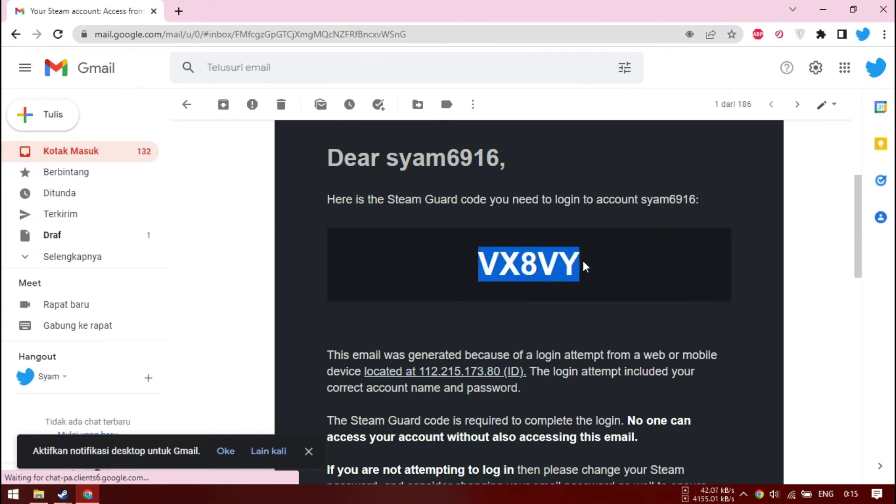
Paste the code into Steam's authorization prompt, submit it, and minimize the browser
{"action": "left_click", "coordinate": [60, 498]}
{"action": "left_click", "coordinate": [152, 434]}
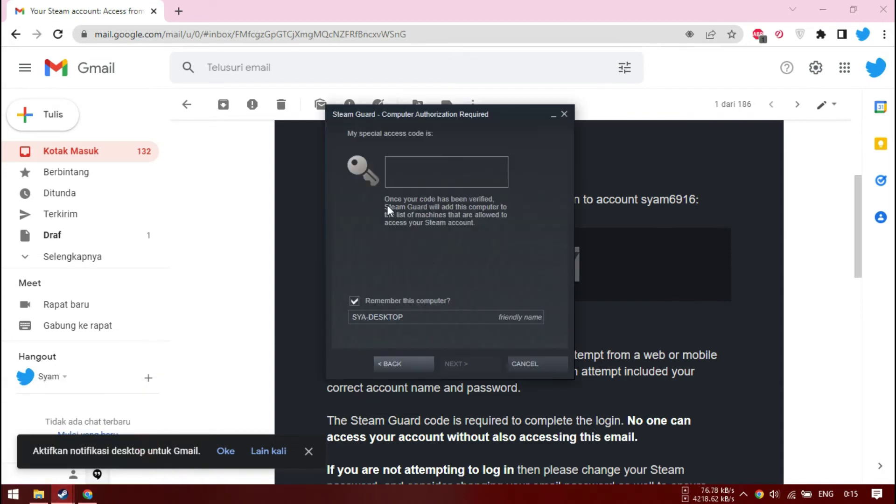
{"action": "key", "text": "ctrl+v"}
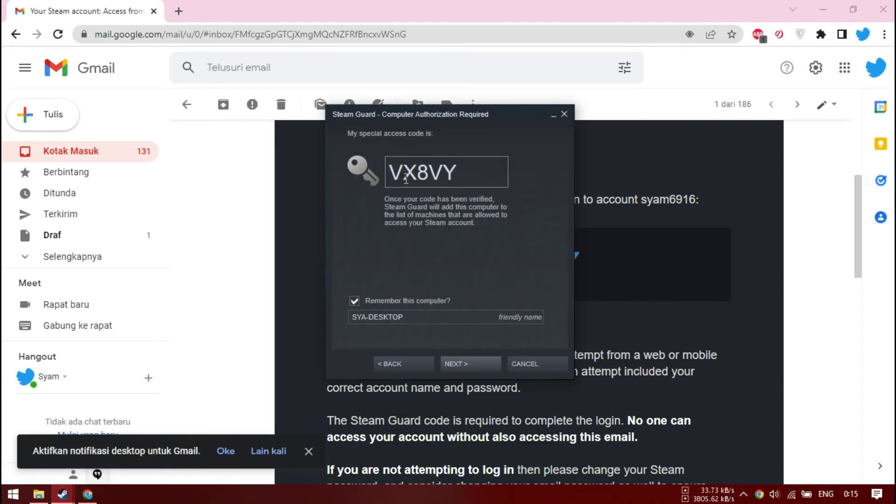
{"action": "left_click", "coordinate": [460, 364]}
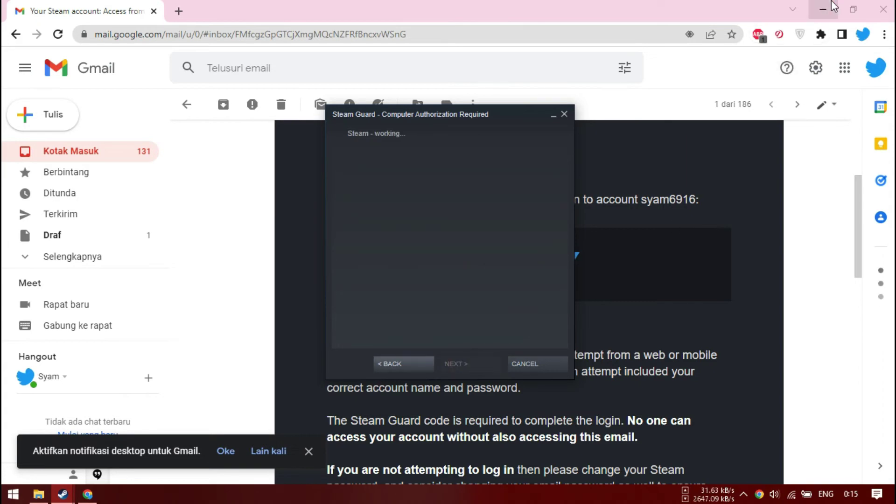
{"action": "left_click", "coordinate": [825, 2]}
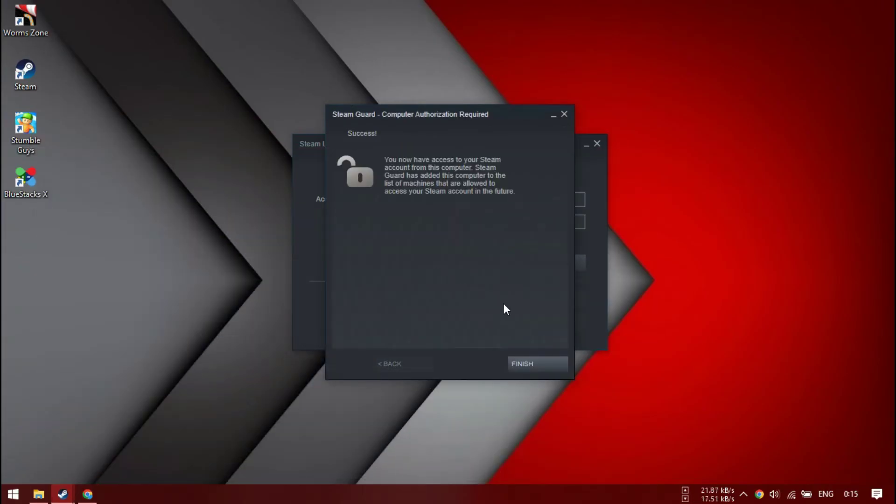
Click FINISH on Steam Guard, then minimize Steam once the library shows Gravity Snake and Stumble Guys
{"action": "left_click", "coordinate": [527, 363]}
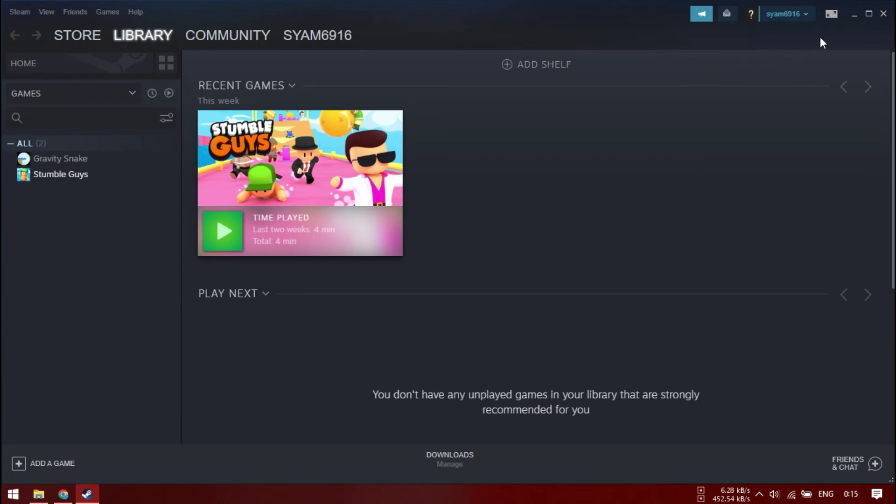
{"action": "left_click", "coordinate": [855, 15]}
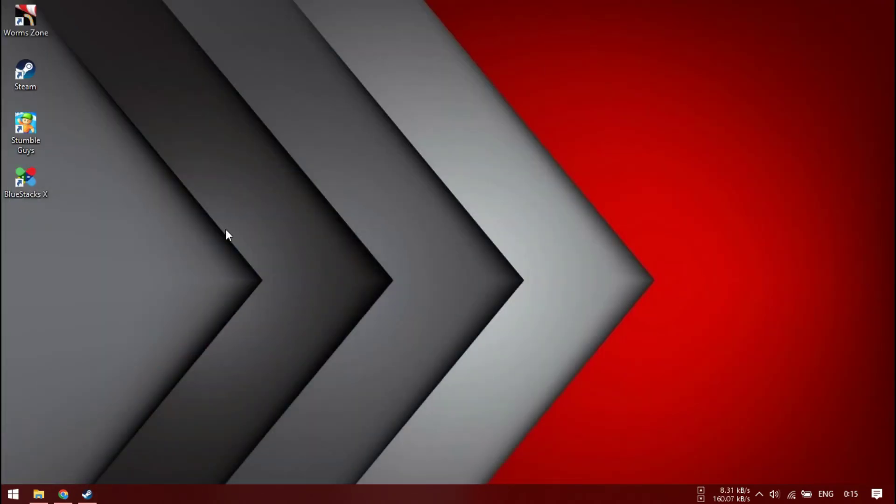
{"action": "double_click", "coordinate": [33, 126]}
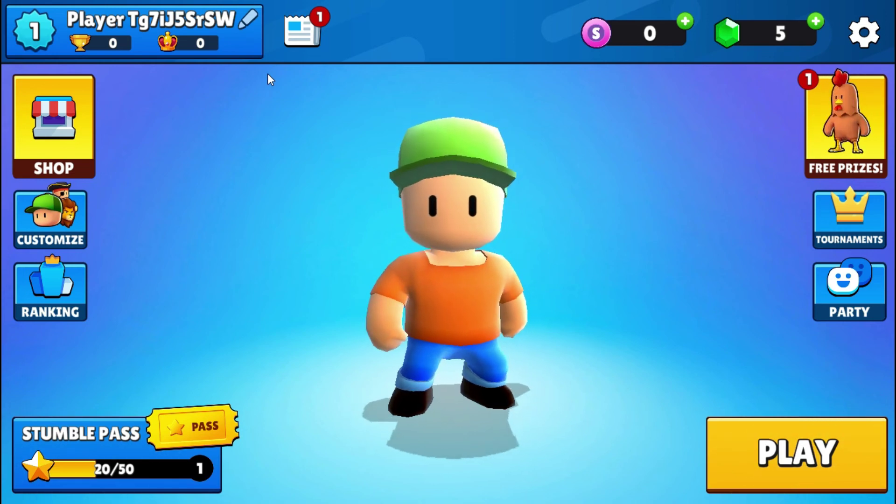
{"action": "key", "text": "Escape"}
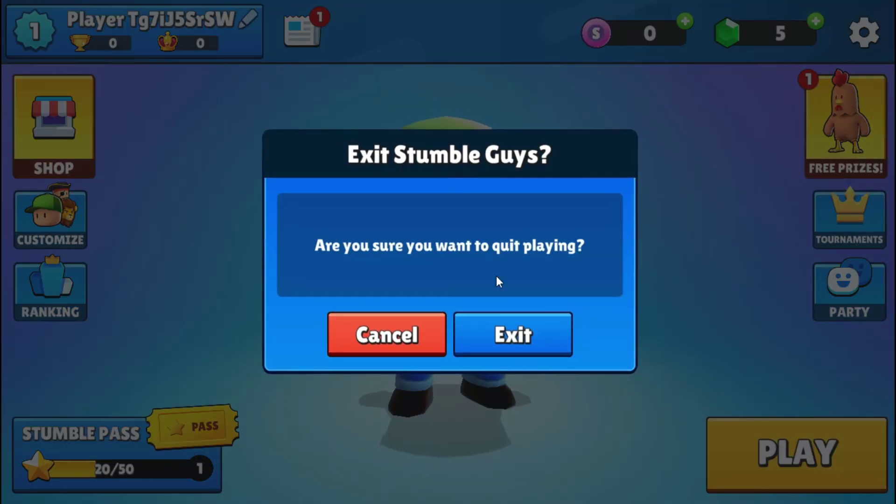
{"action": "left_click", "coordinate": [514, 324]}
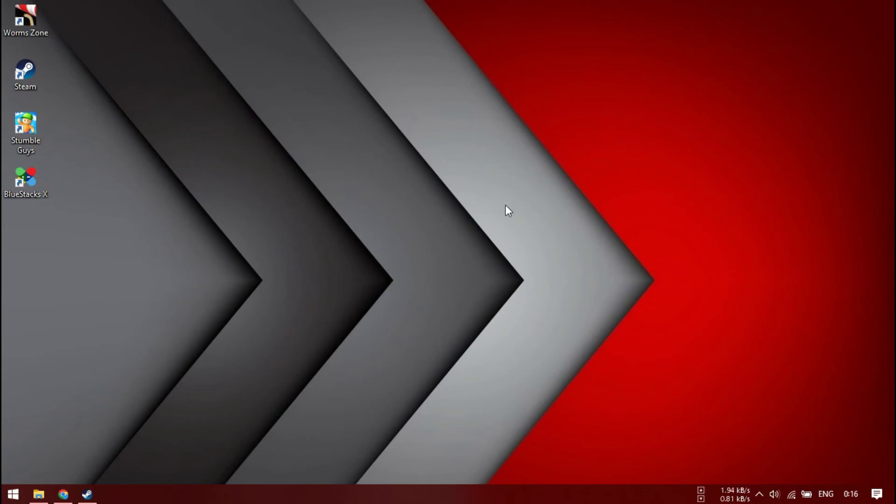
Open Screenshot (181) from the Screenshots folder in Photos
{"action": "left_click", "coordinate": [39, 494]}
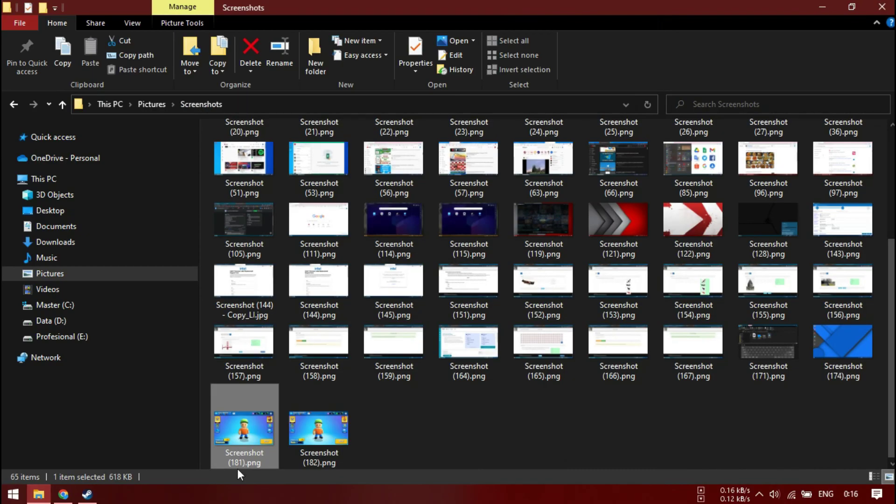
{"action": "left_click", "coordinate": [474, 433]}
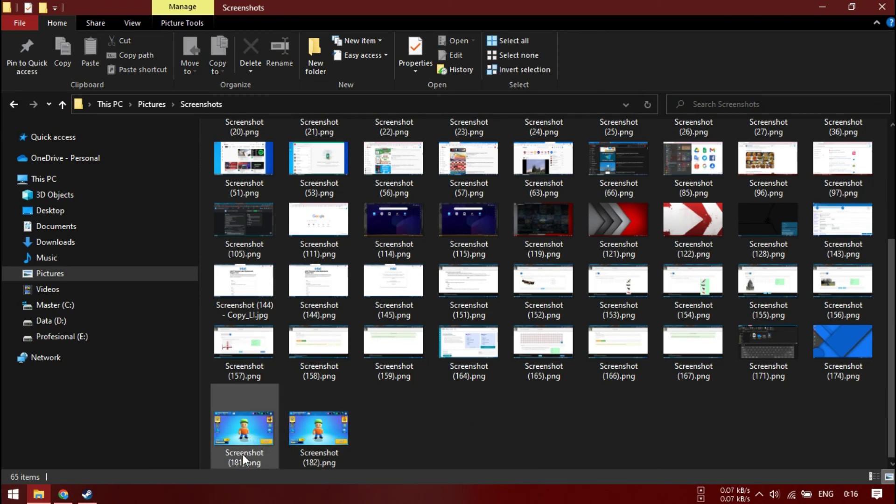
{"action": "double_click", "coordinate": [268, 426]}
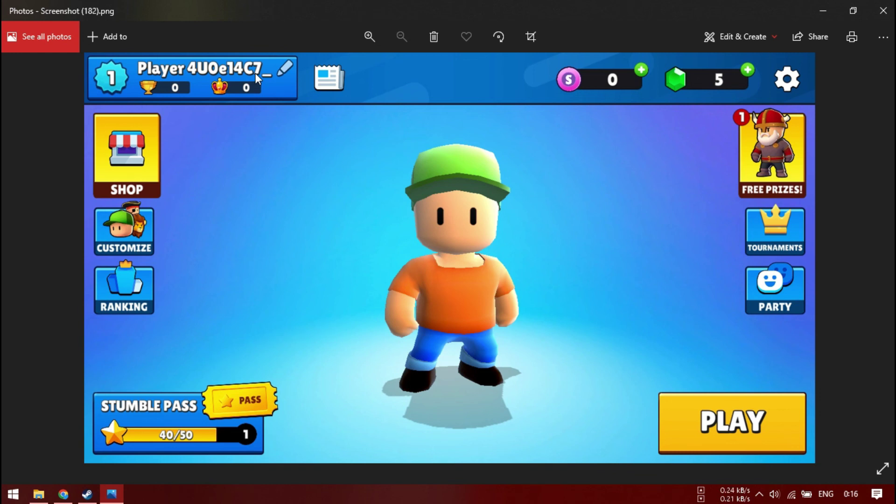
Flip between Screenshot (181) and Screenshot (182) to compare the two player names
{"action": "key", "text": "Right"}
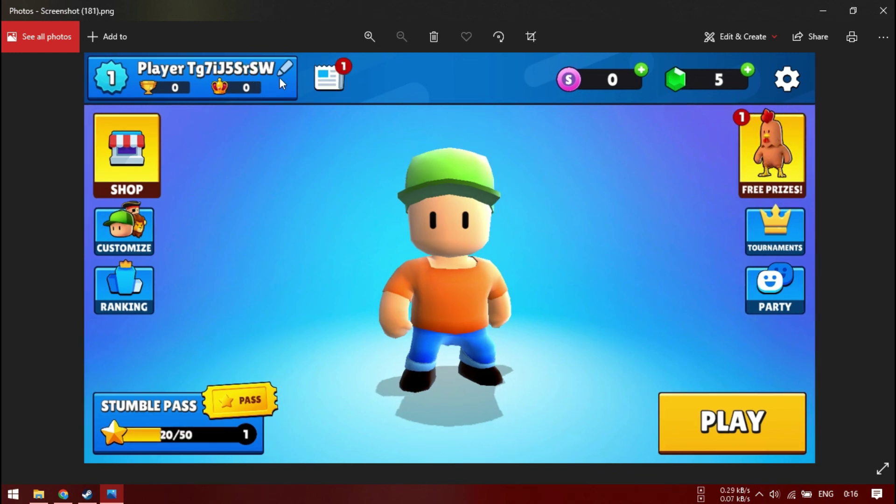
{"action": "key", "text": "Right"}
{"action": "key", "text": "Left"}
{"action": "key", "text": "Right"}
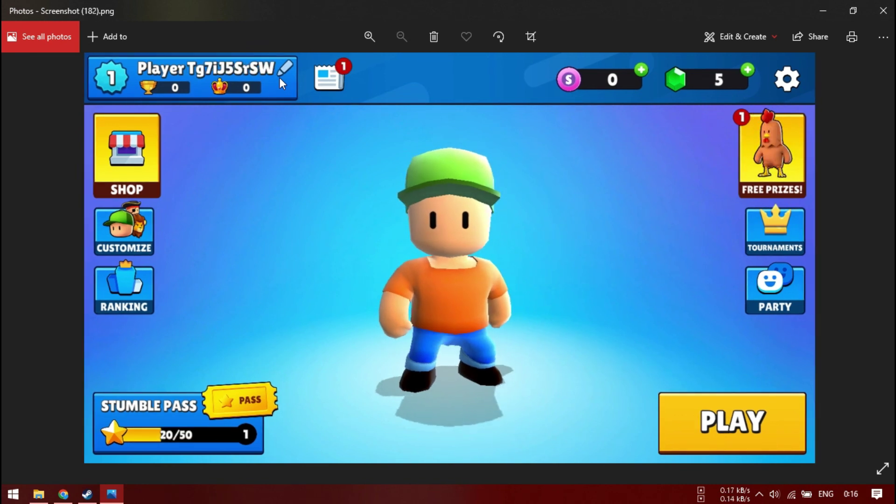